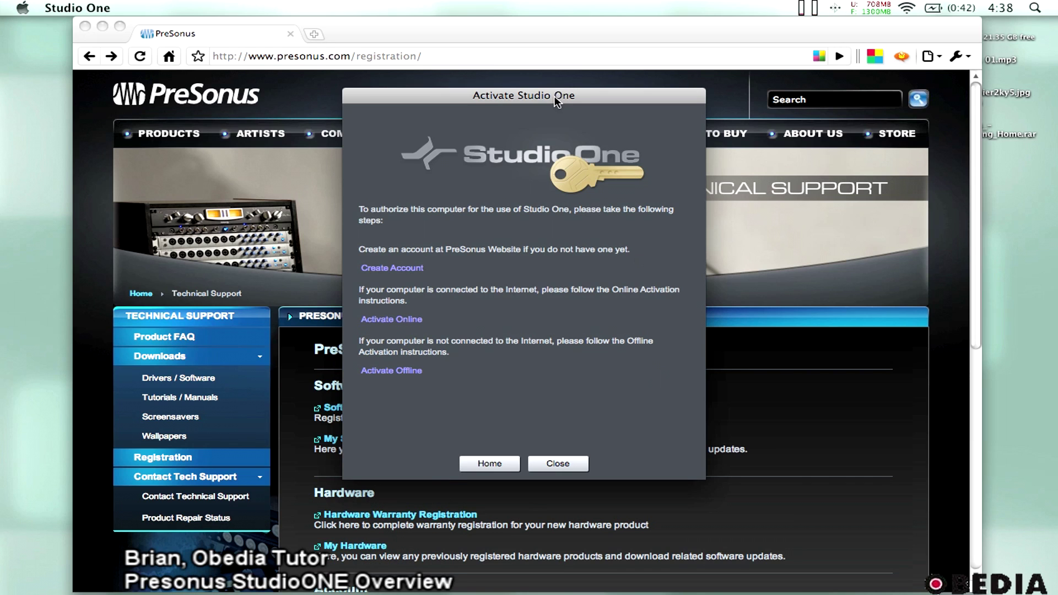
- Reposition the Activate Studio One dialog on screen
left_click_drag(554, 95, 512, 91)
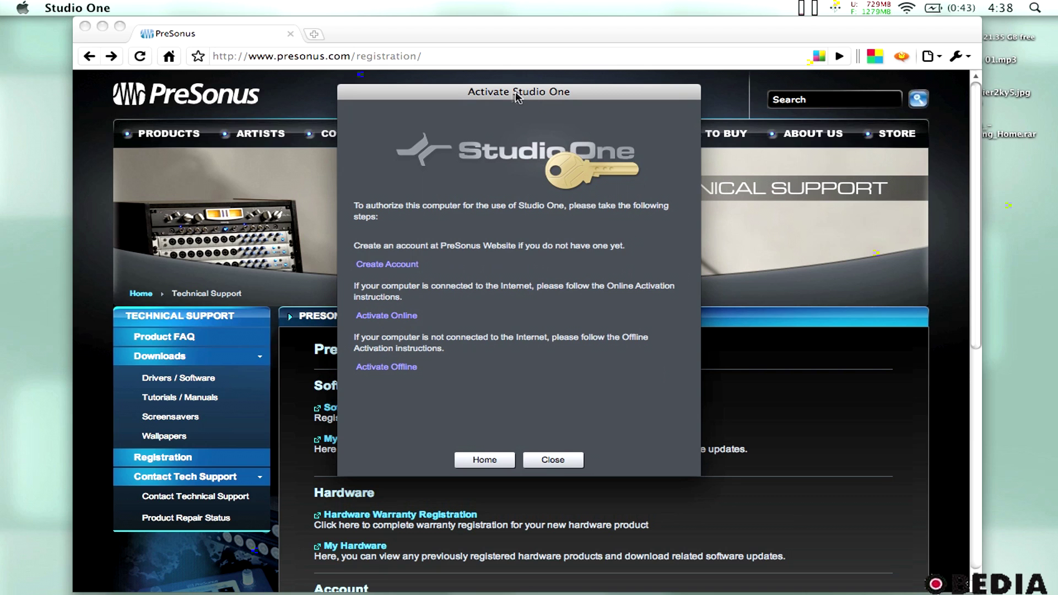
left_click_drag(501, 93, 506, 92)
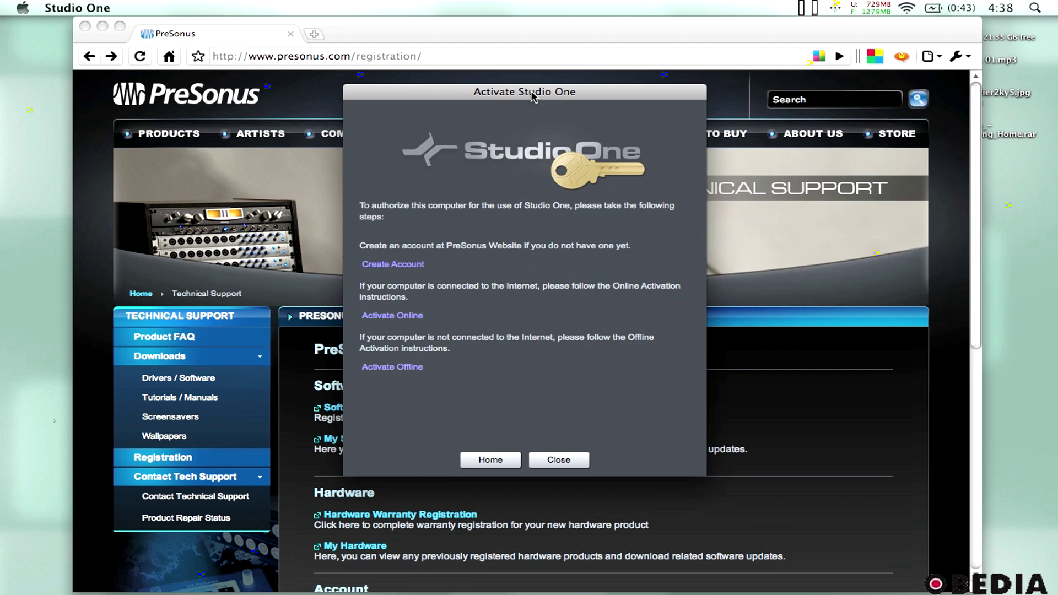
left_click_drag(533, 96, 528, 96)
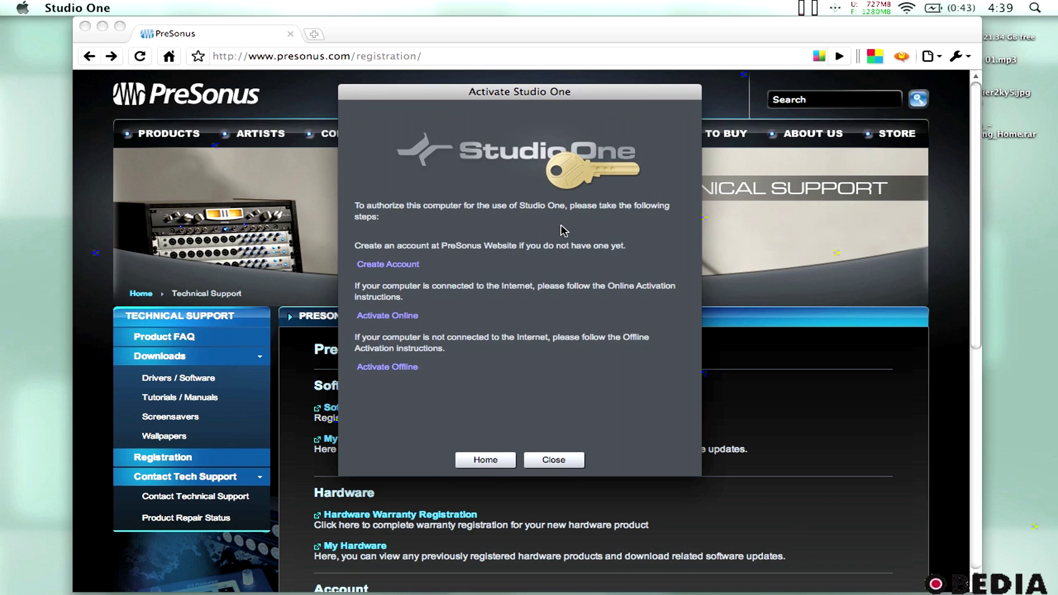
left_click_drag(513, 94, 514, 104)
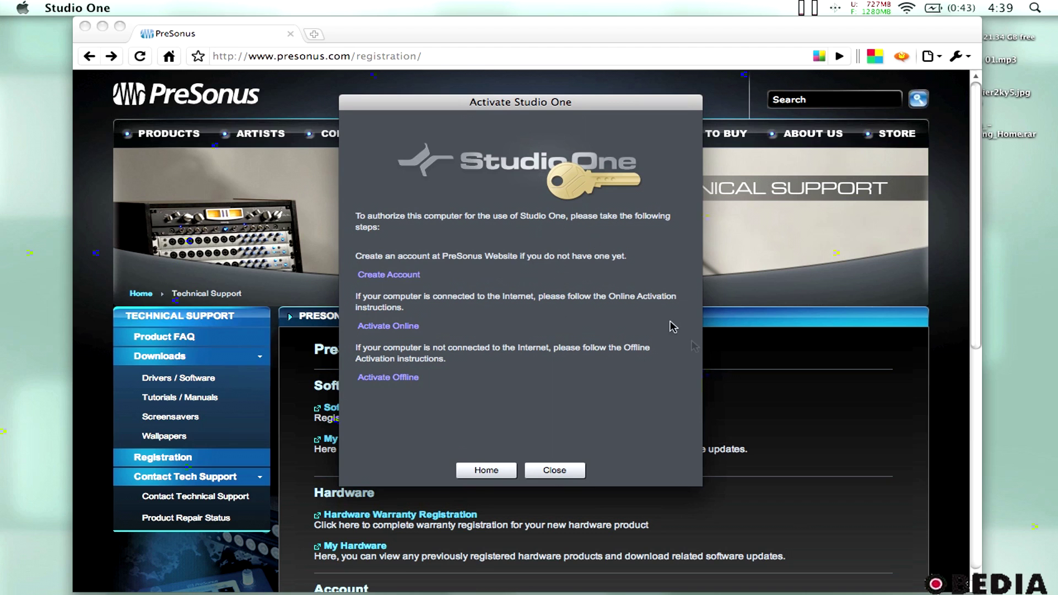
- Check the registration page in the browser, then activate Studio One online
left_click(422, 37)
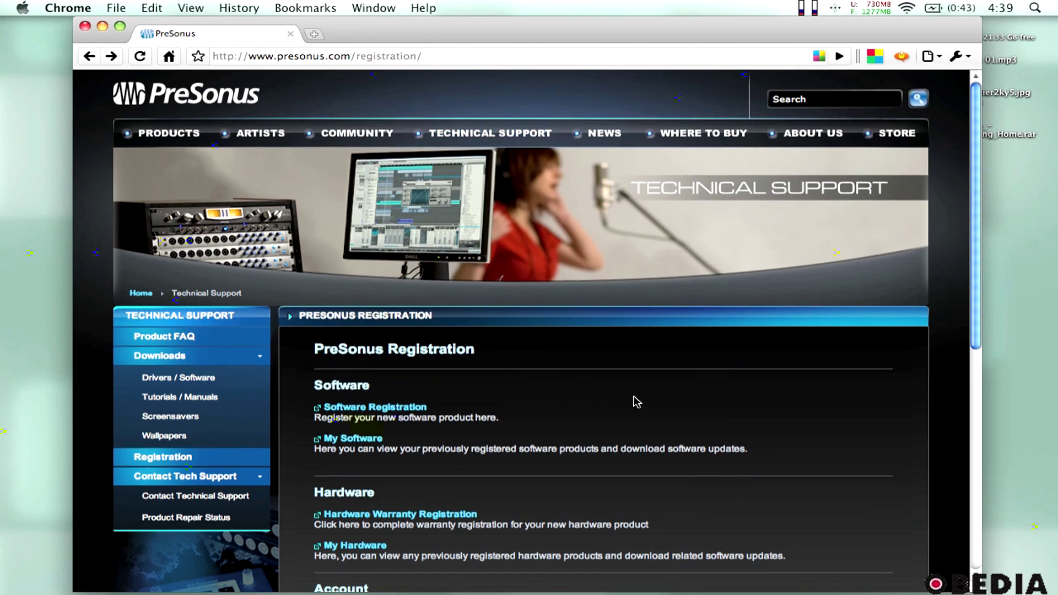
scroll(638, 402, "down", 2)
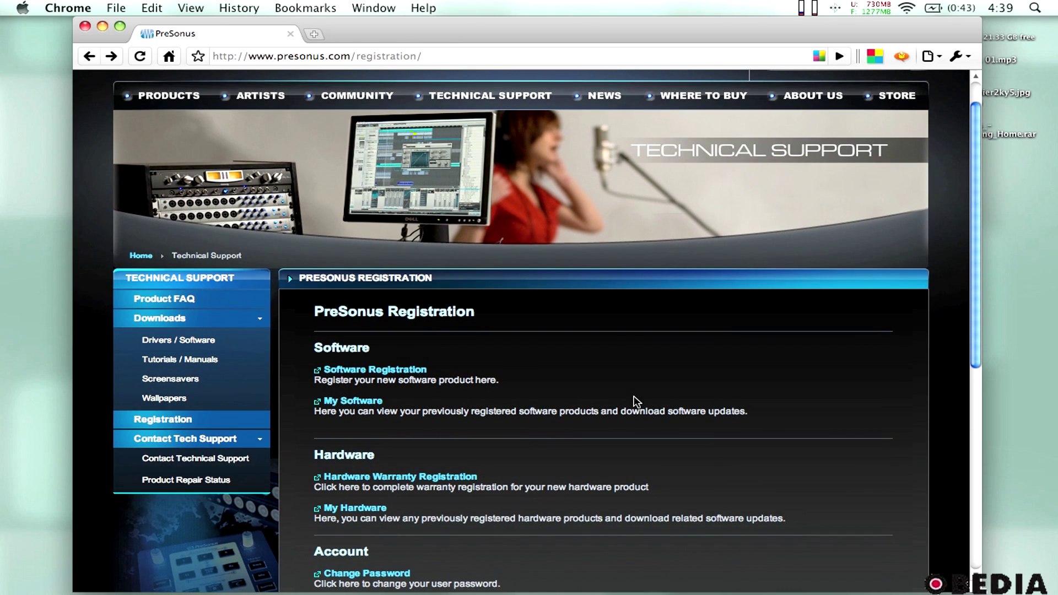
scroll(625, 395, "down", 5)
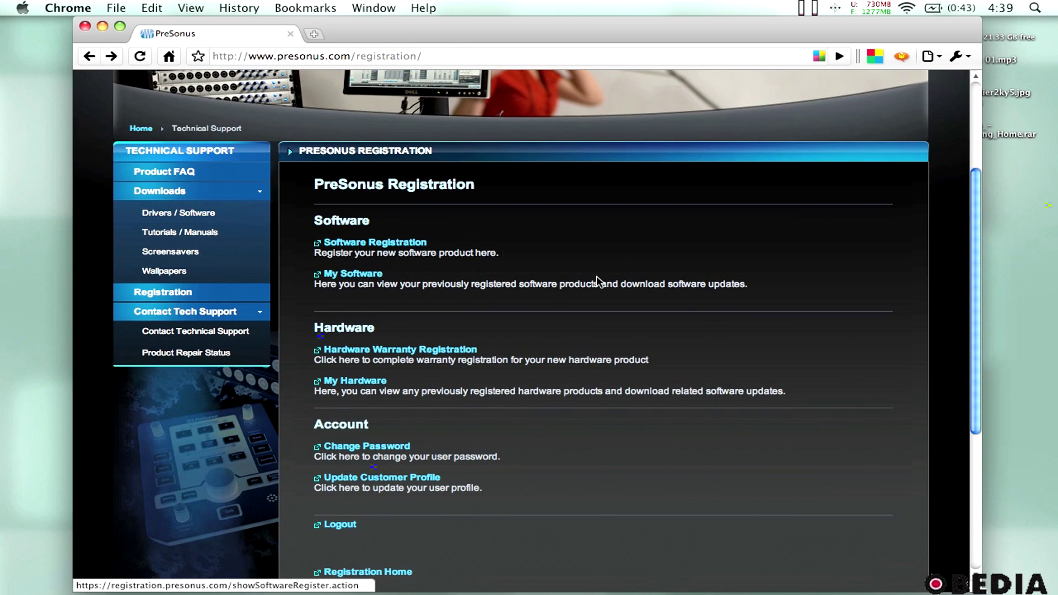
scroll(597, 281, "up", 6)
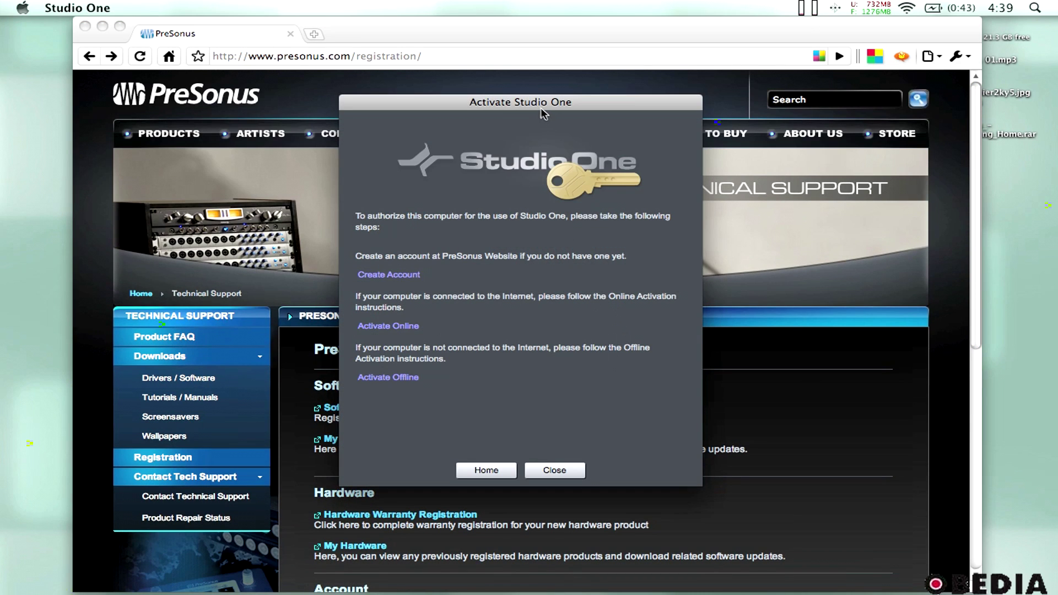
left_click_drag(545, 109, 543, 98)
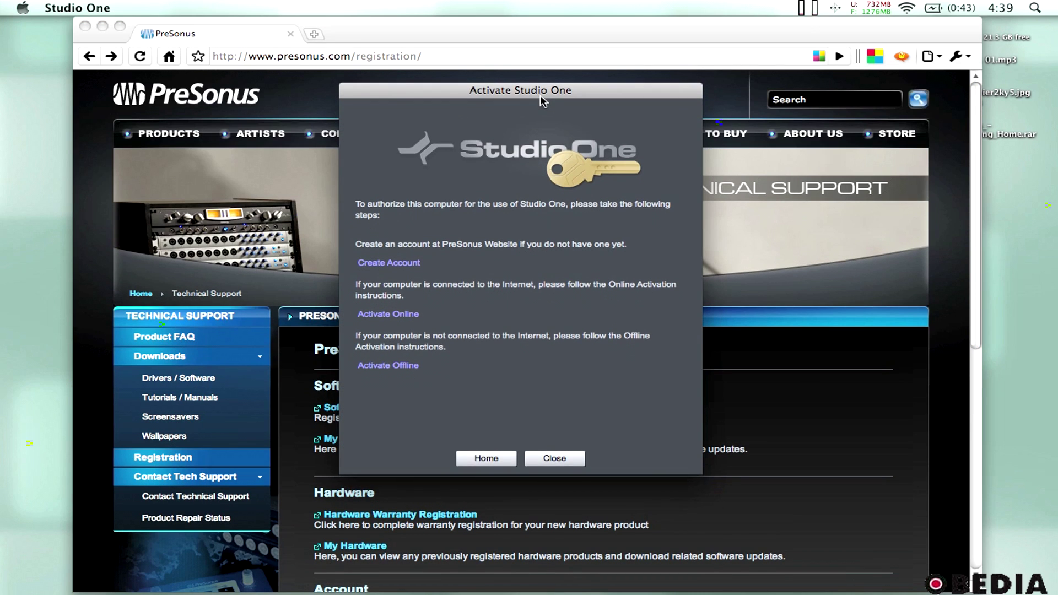
left_click(405, 323)
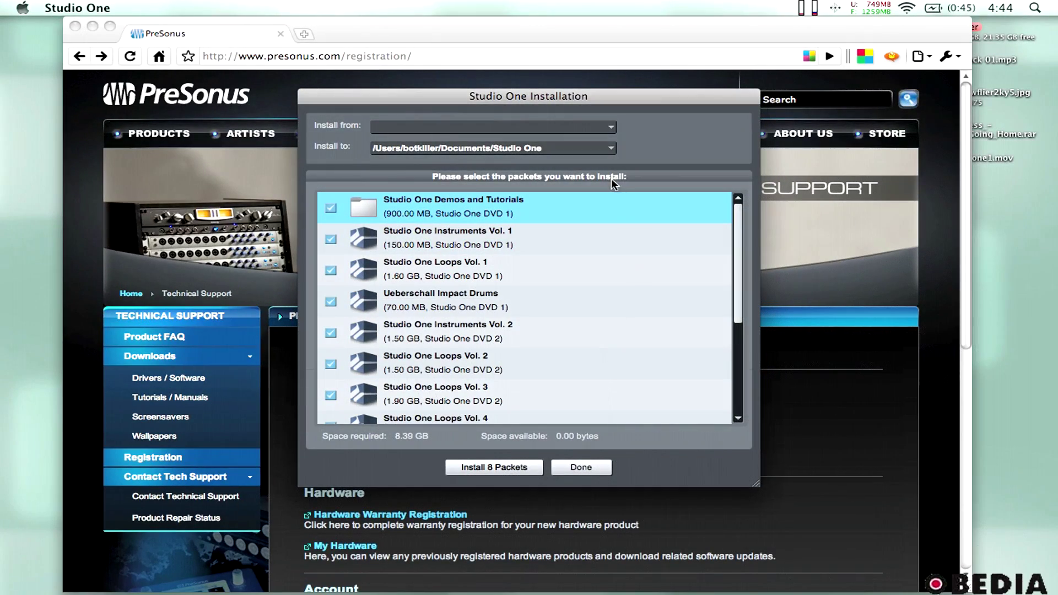
- Uncheck the Studio One Demos and Tutorials packet and confirm with Yes
left_click_drag(495, 99, 508, 73)
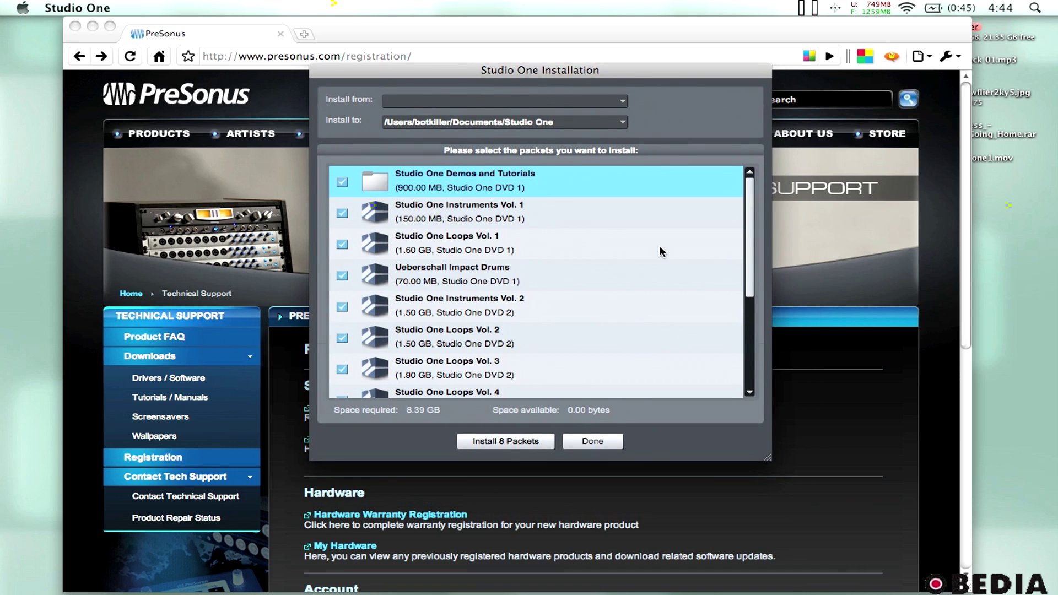
scroll(620, 263, "down", 1)
scroll(620, 264, "down", 5)
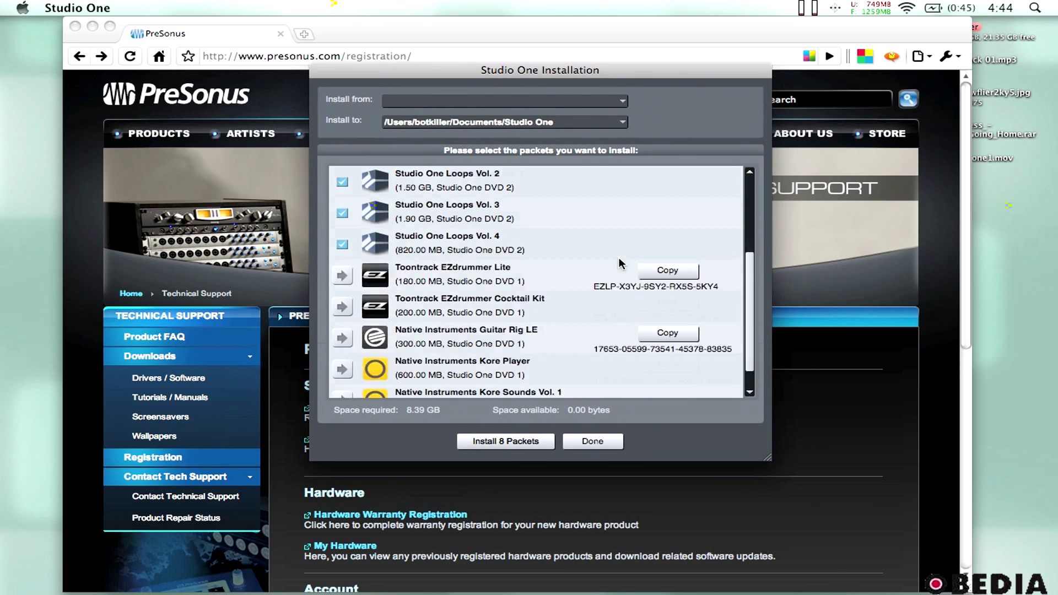
scroll(578, 291, "up", 6)
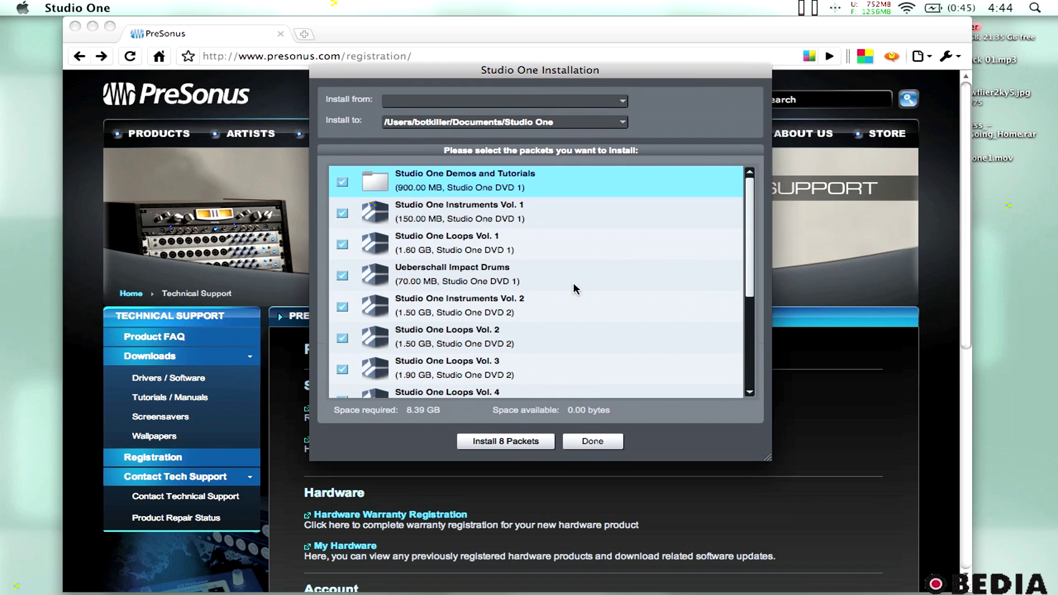
left_click(343, 182)
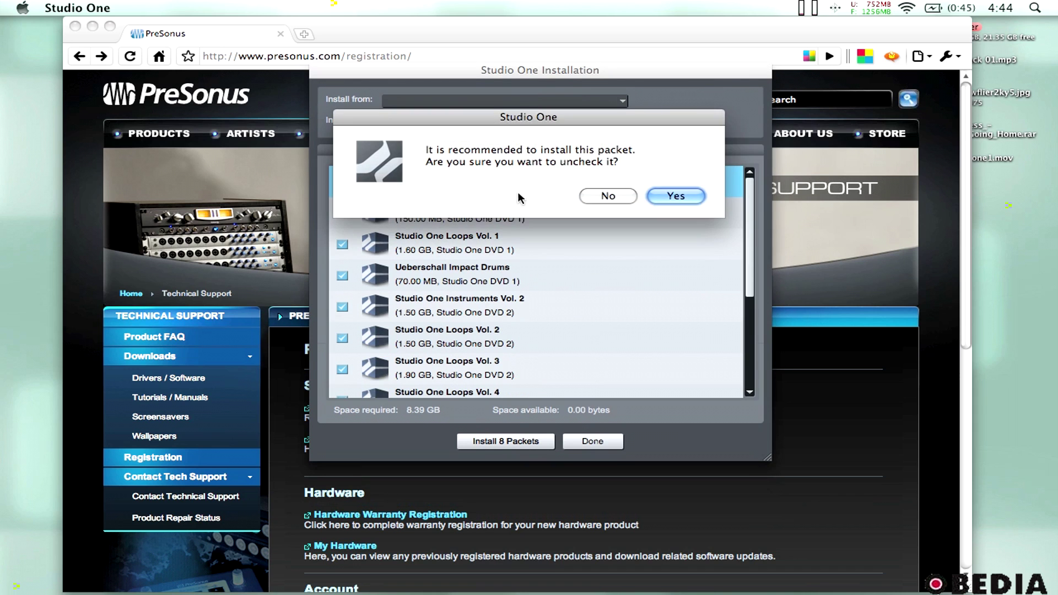
left_click(679, 200)
- Review the remaining seven packets (7.52 GB) and reposition the Installation window
scroll(471, 273, "down", 5)
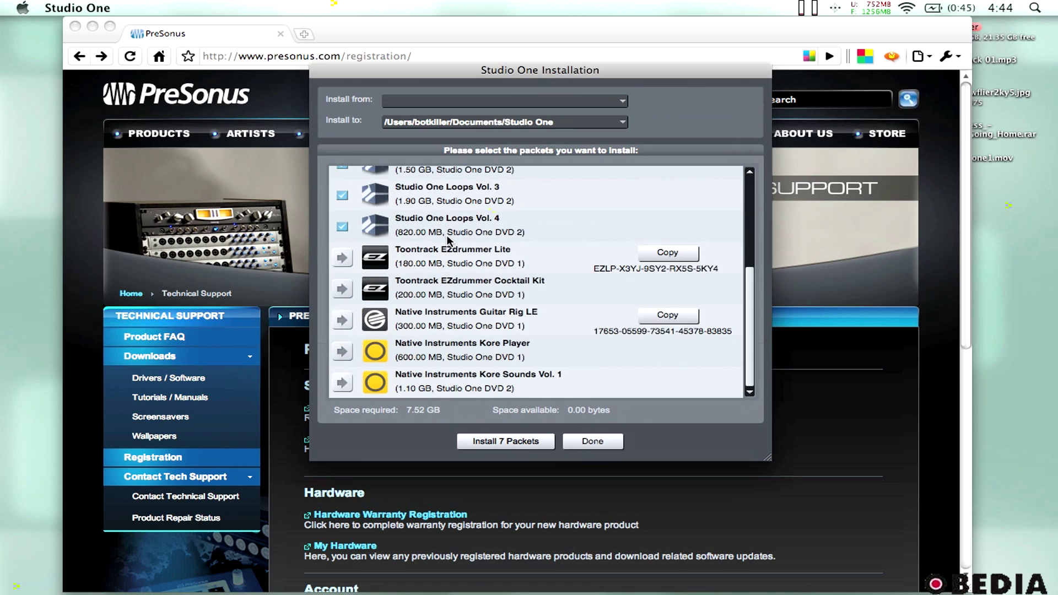
scroll(459, 249, "up", 5)
scroll(464, 312, "down", 5)
scroll(457, 304, "up", 5)
scroll(447, 296, "down", 5)
scroll(448, 296, "up", 5)
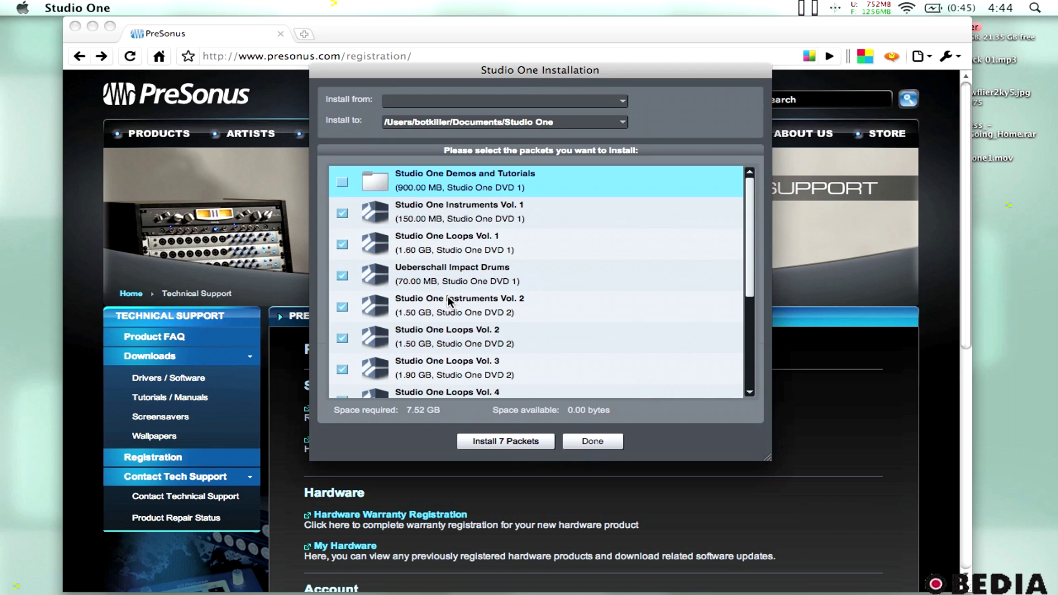
left_click_drag(530, 77, 524, 47)
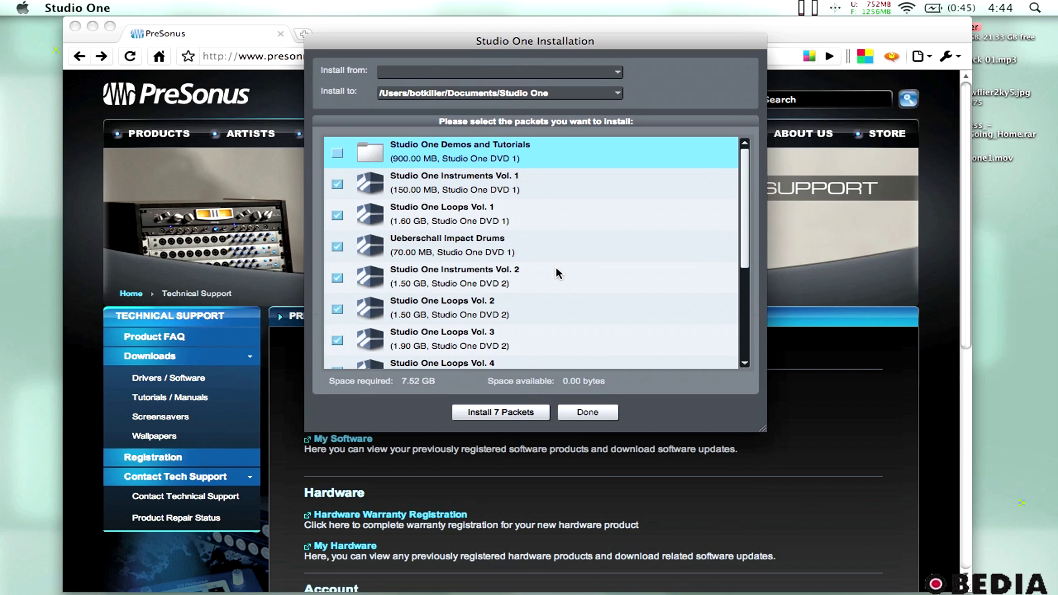
scroll(599, 223, "down", 5)
scroll(599, 223, "up", 5)
left_click_drag(534, 44, 533, 49)
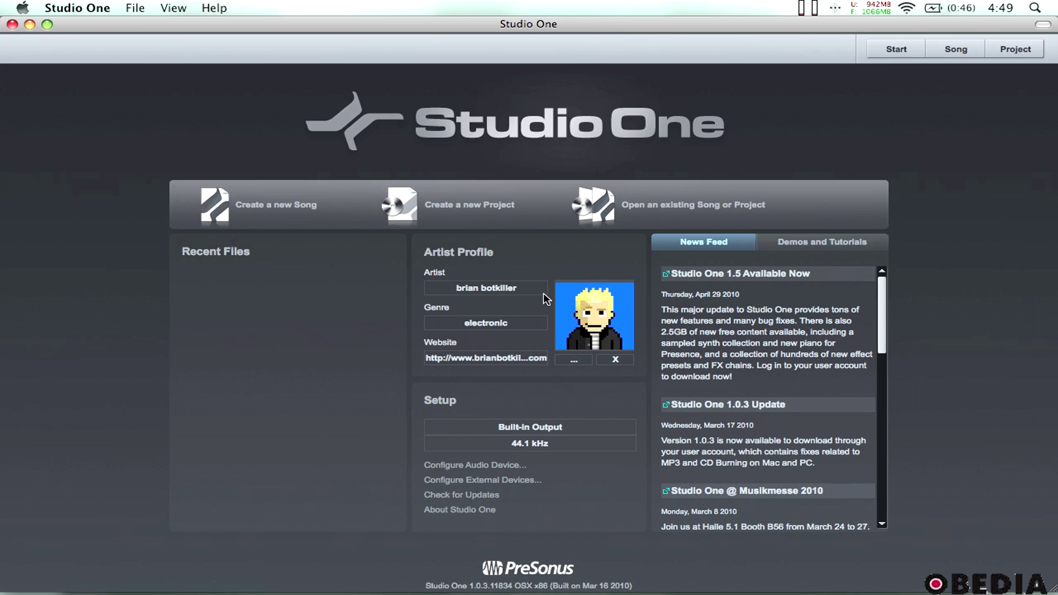
- Click into the Artist and Genre profile fields, leaving them unchanged
left_click(487, 292)
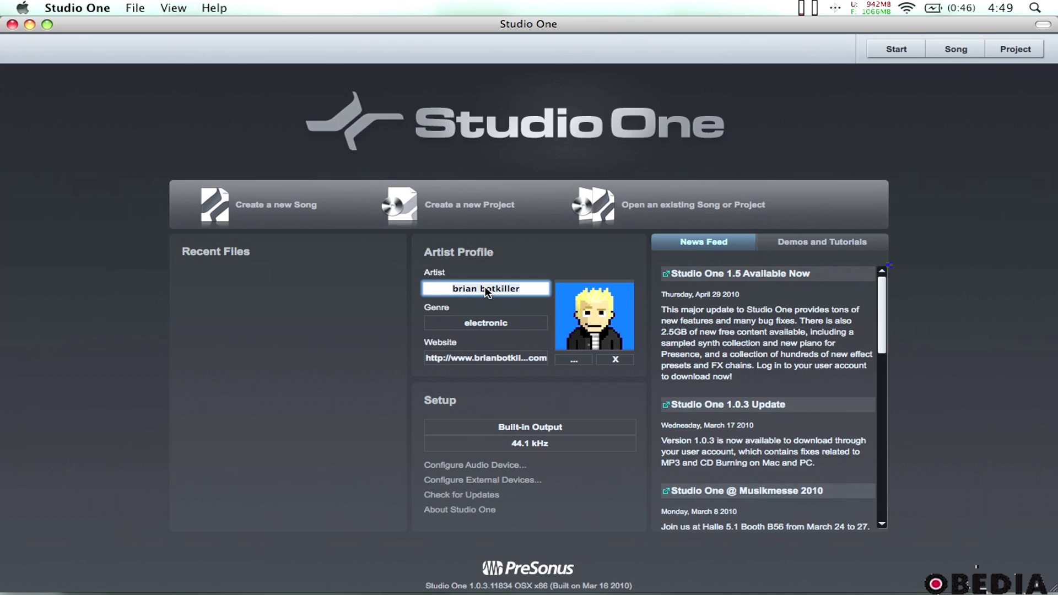
left_click(490, 324)
left_click(498, 265)
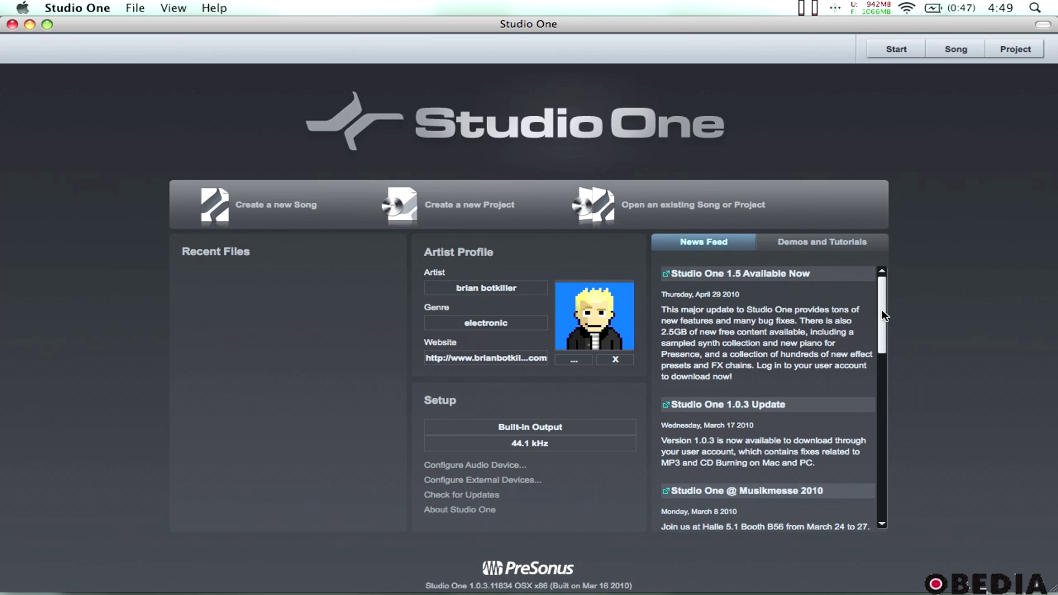
- View the Demos and Tutorials feed, then return to the News feed
left_click_drag(886, 313, 882, 274)
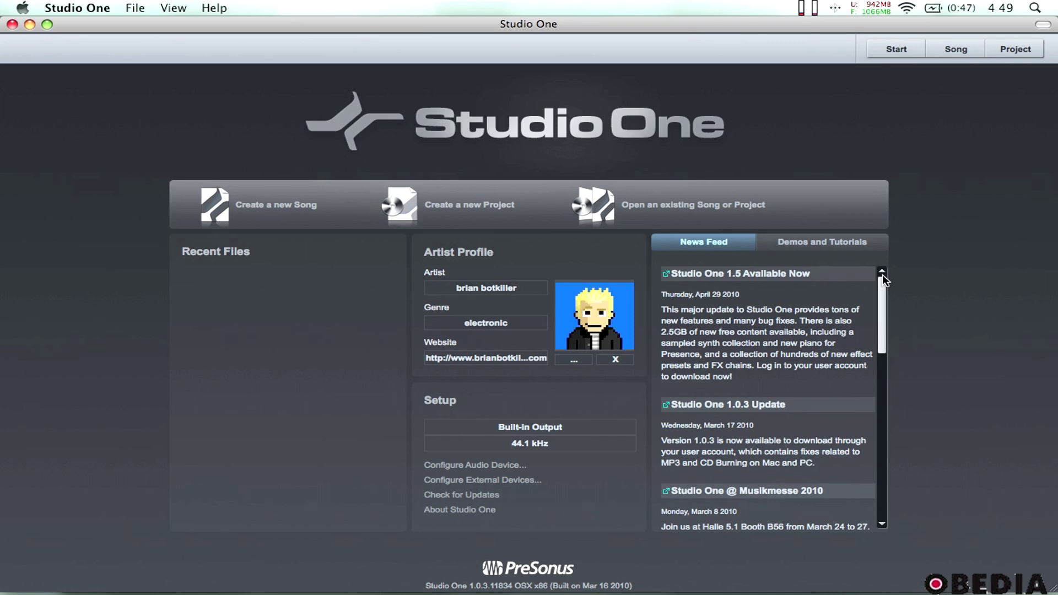
left_click(815, 246)
left_click(714, 249)
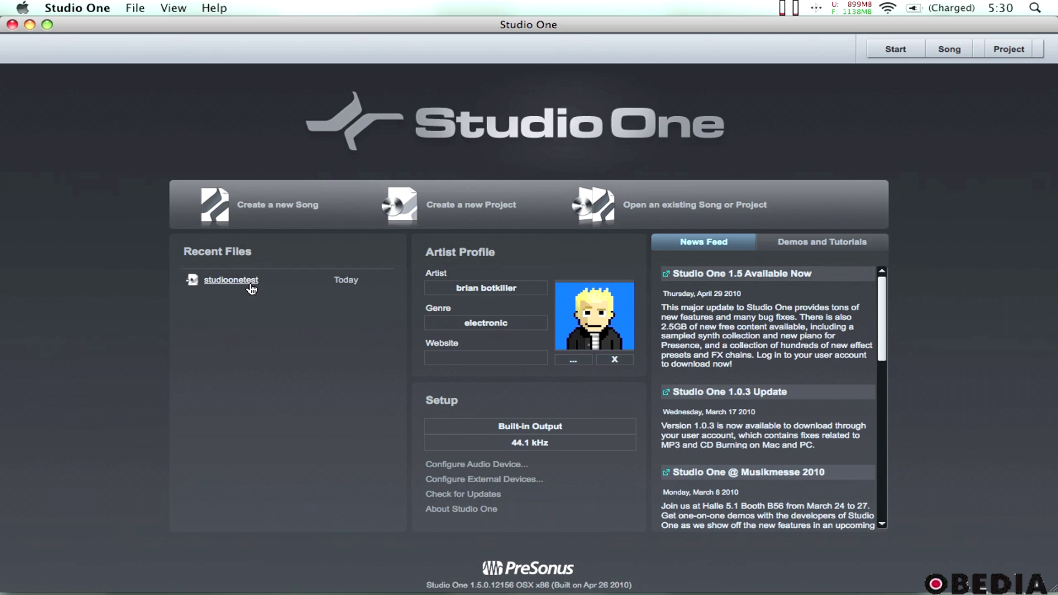
left_click(234, 282)
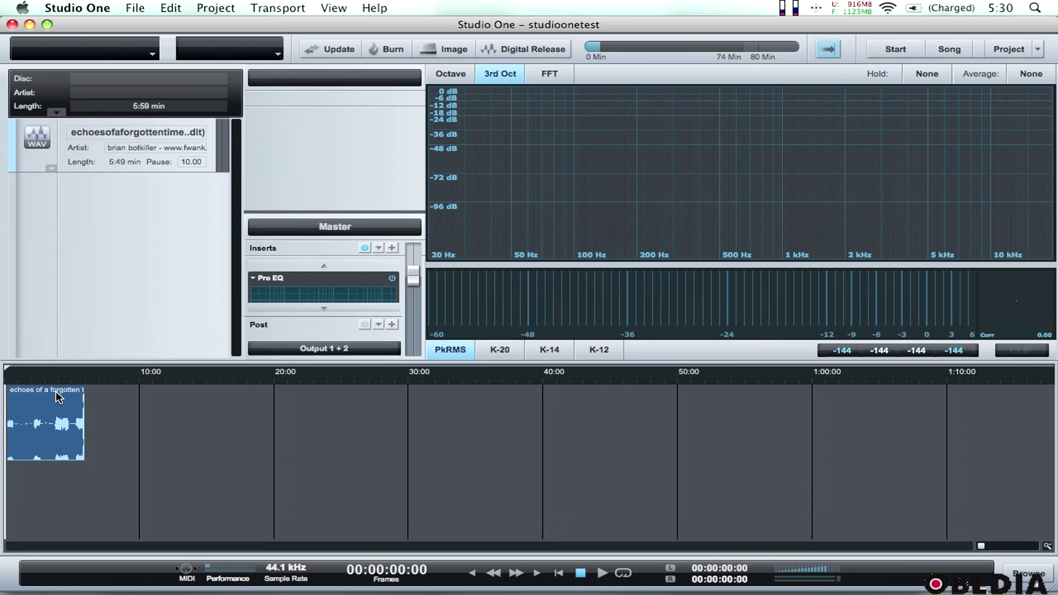
- Open the Master Pro EQ, cutting LF gain to -2.64 dB and boosting MF to 4.32 dB
double_click(272, 279)
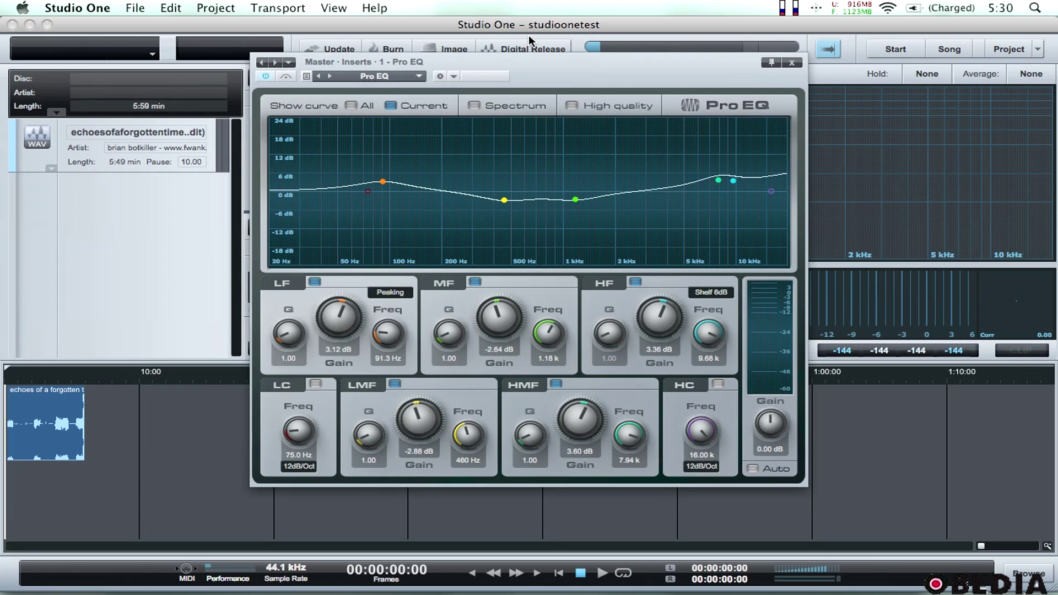
left_click_drag(520, 55, 487, 20)
left_click_drag(312, 295, 312, 317)
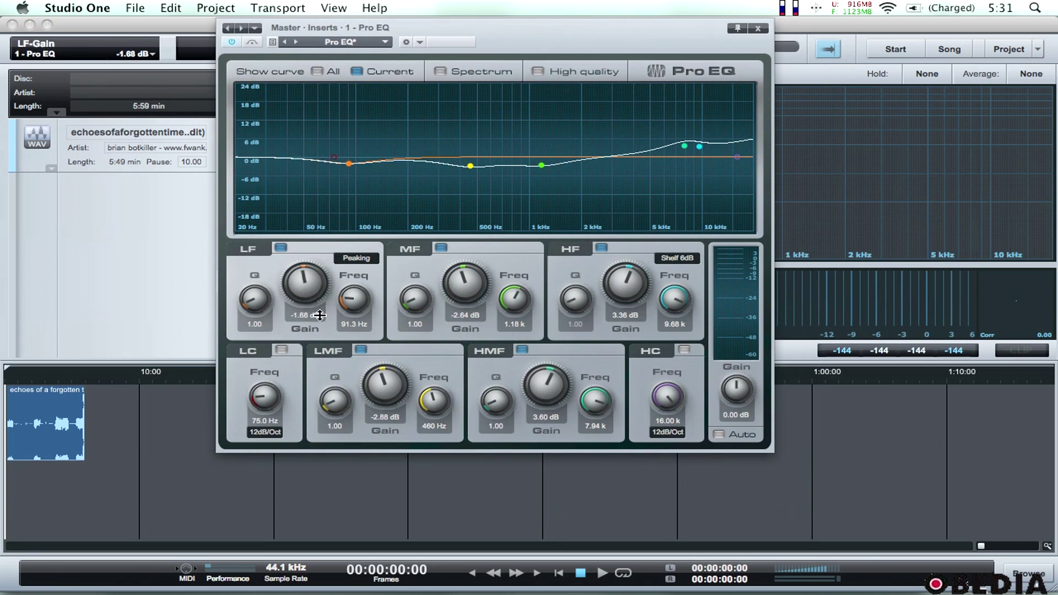
left_click_drag(463, 286, 461, 260)
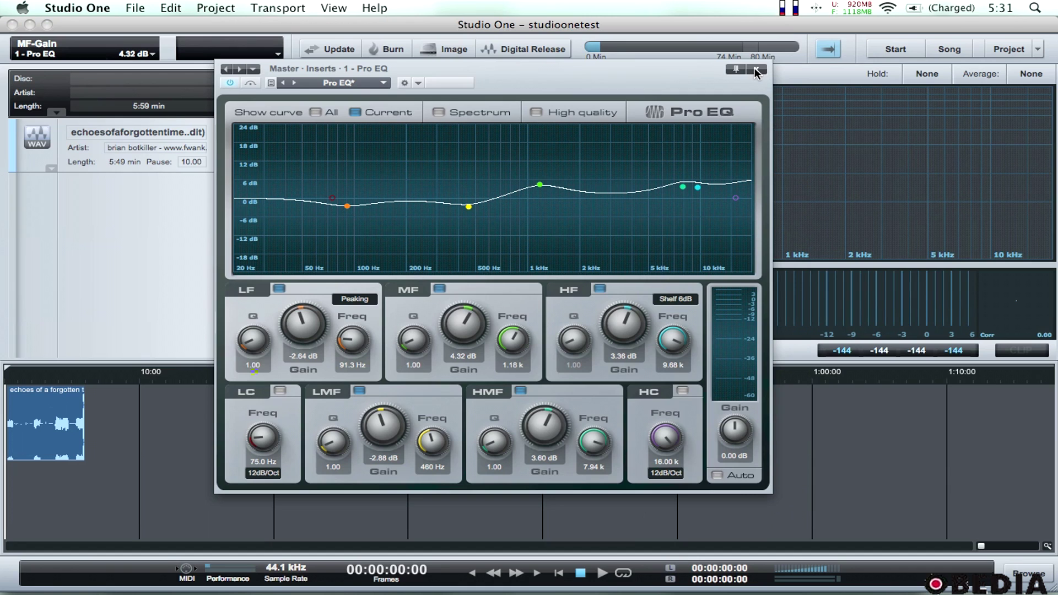
- Play from 1:28, lower the mid band gain to -1.92 dB and close the Pro EQ
left_click(25, 374)
left_click(26, 374)
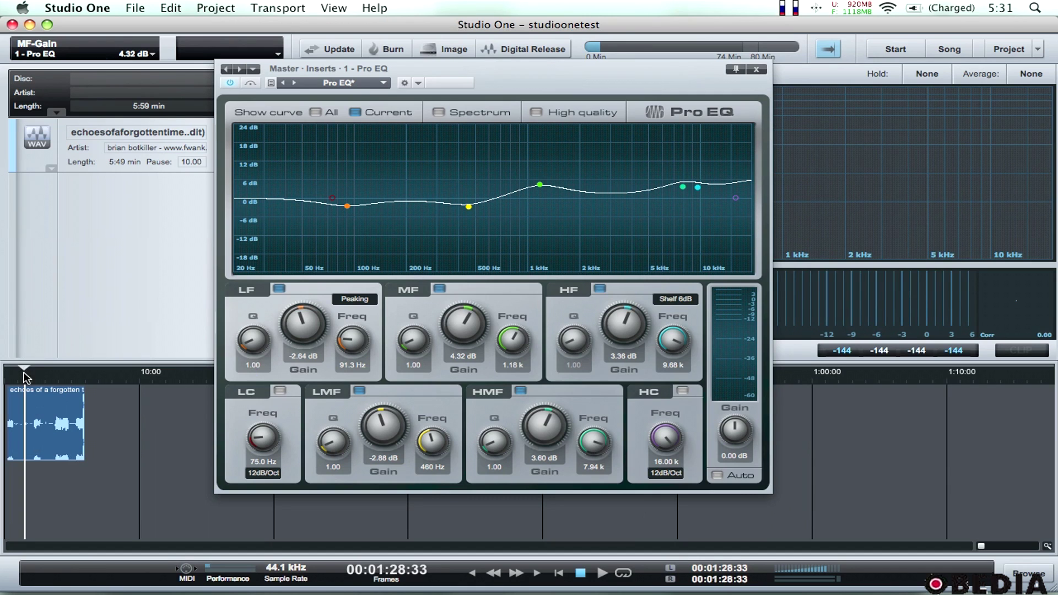
key("space")
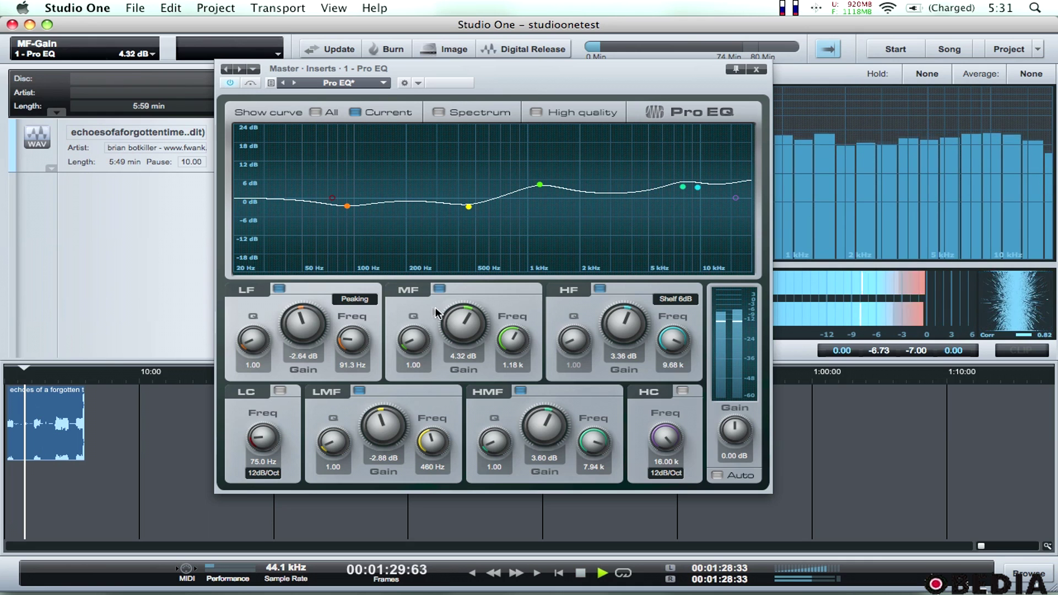
mouse_move(464, 330)
left_mouse_down()
mouse_move(465, 308)
mouse_move(466, 340)
left_mouse_up()
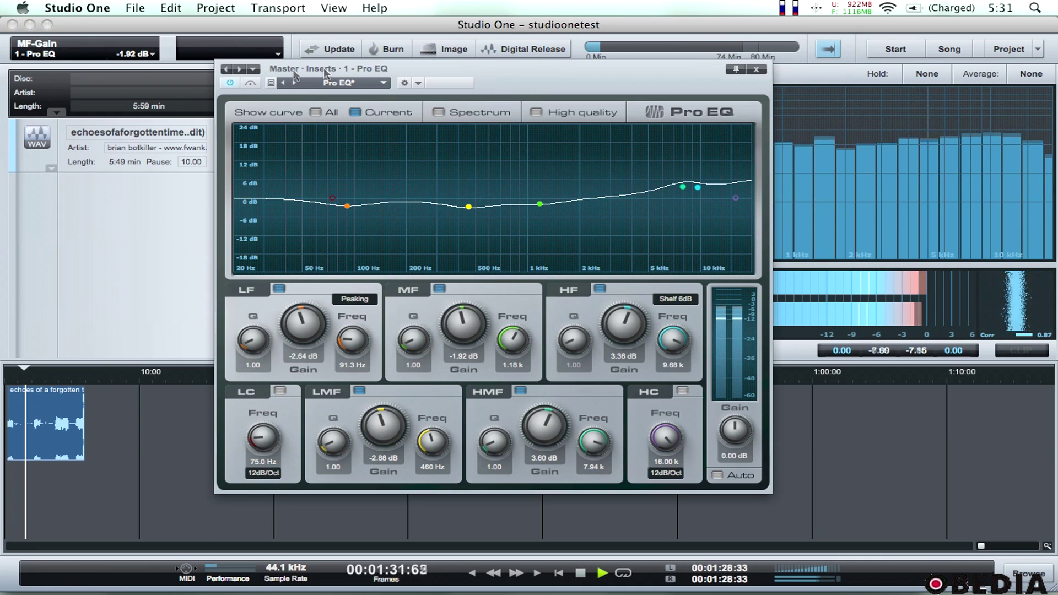
left_click(832, 70)
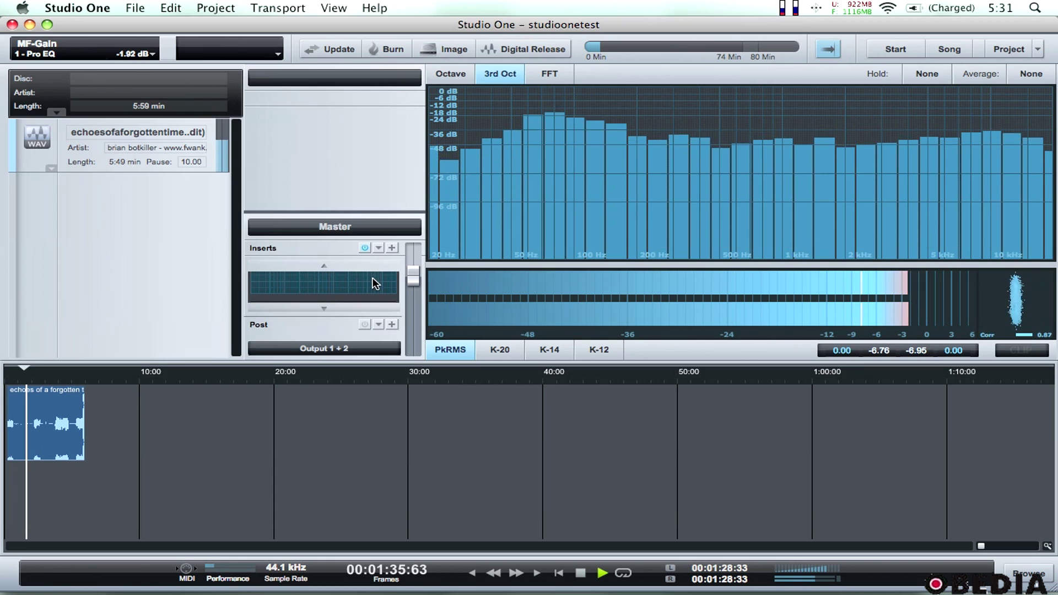
left_click(379, 248)
- Load a Mastering FX chain adding Multiband Dynamics to Master and open its settings
left_click(415, 317)
left_click(428, 303)
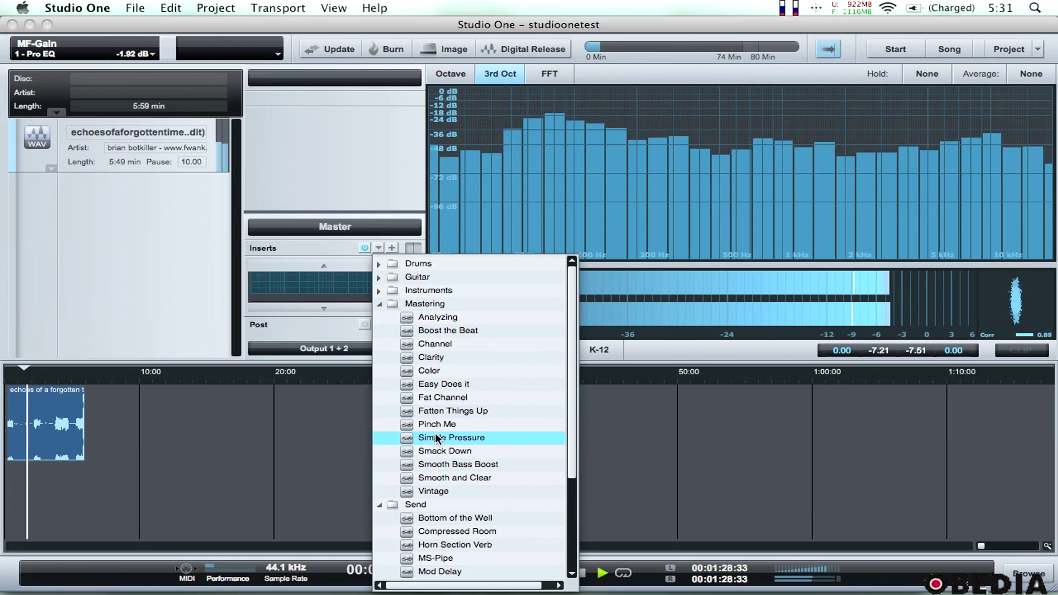
left_click(436, 411)
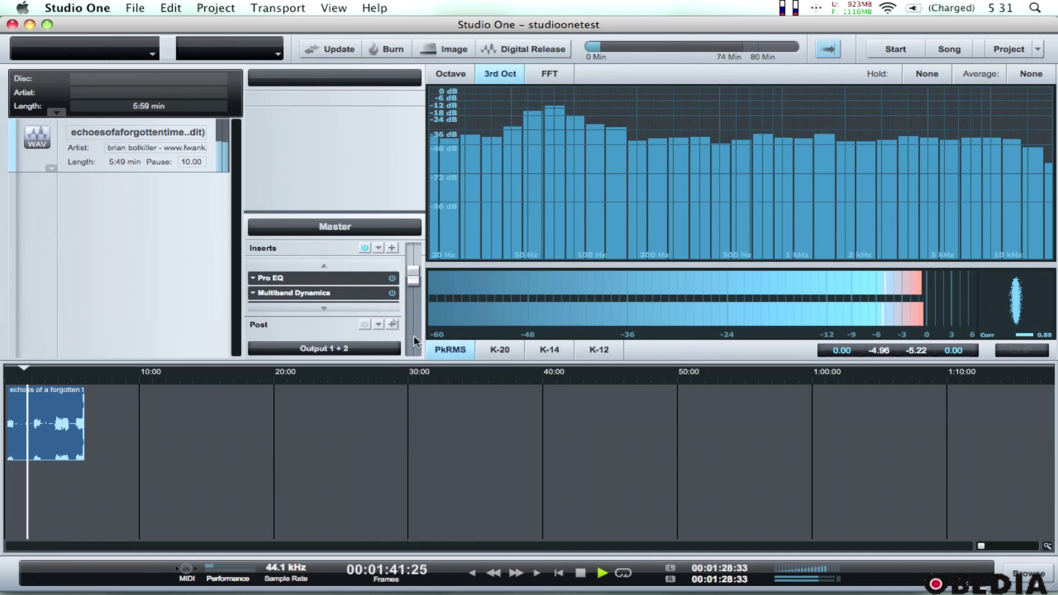
left_click(297, 293)
- Set Multiband Dynamics crossovers to 113.3 Hz, 2.18 kHz and 4.36 kHz, then close it
left_click_drag(438, 271, 449, 275)
left_click_drag(509, 332, 486, 312)
left_click_drag(378, 337, 379, 317)
left_click_drag(517, 330, 516, 359)
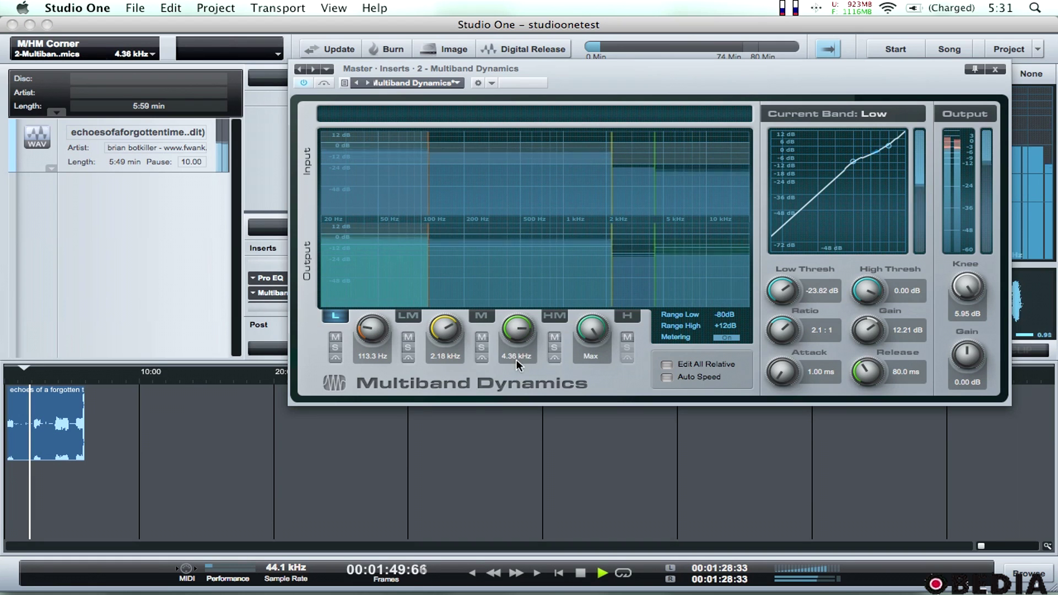
left_click_drag(621, 86, 488, 131)
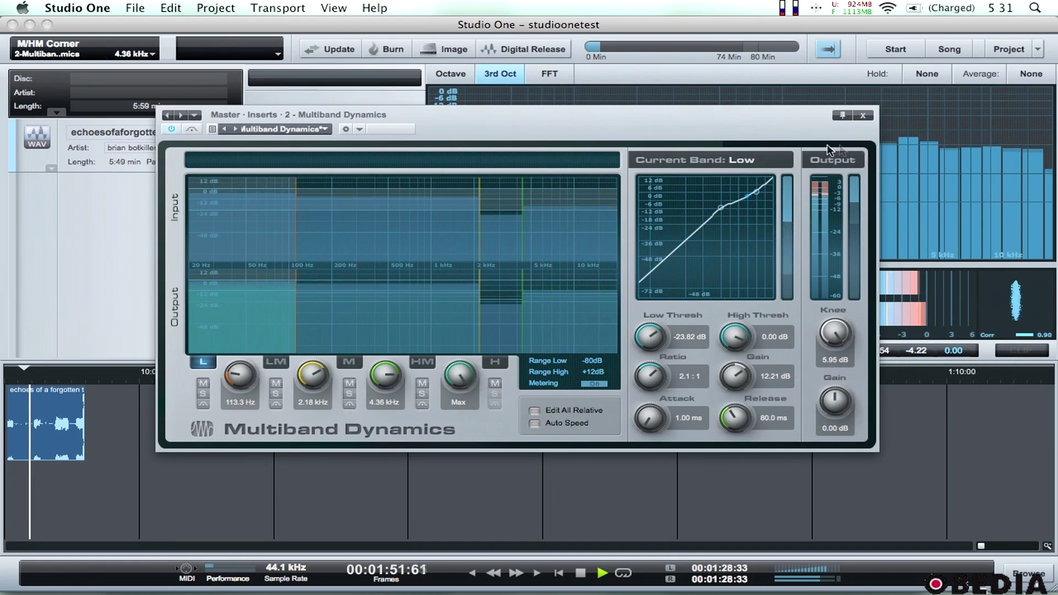
left_click(862, 116)
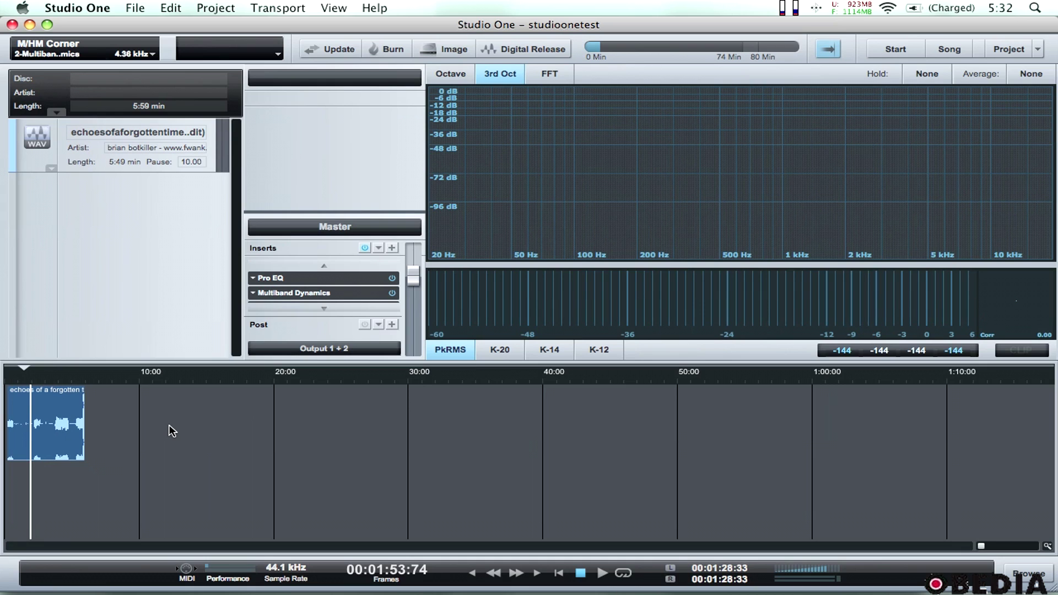
- Open the Digital Release dialog with MP3 192 kB/s, 44.1 kHz output to the Releases folder
mouse_move(527, 155)
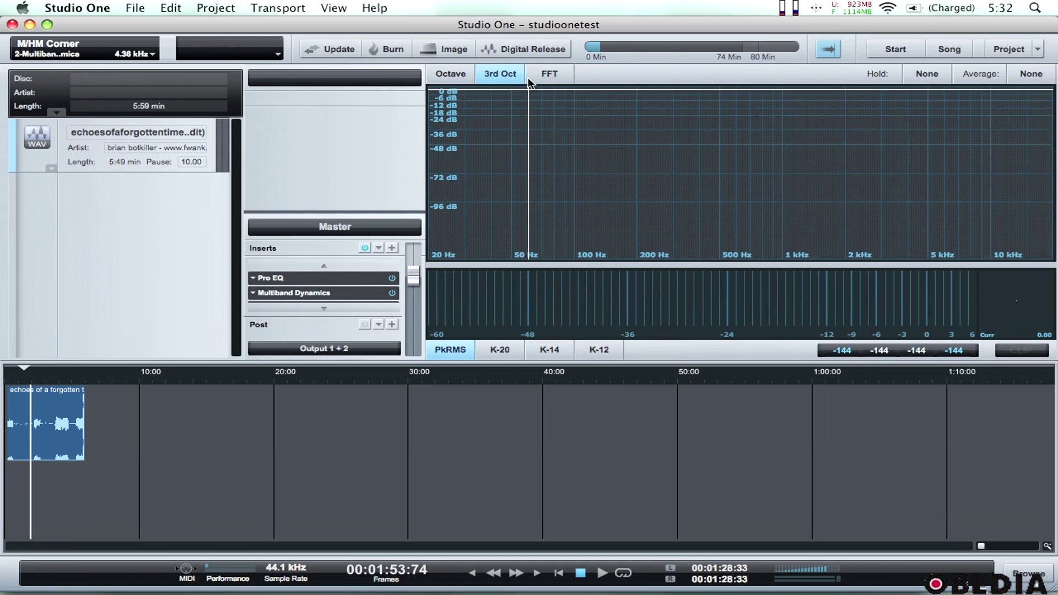
left_click(528, 49)
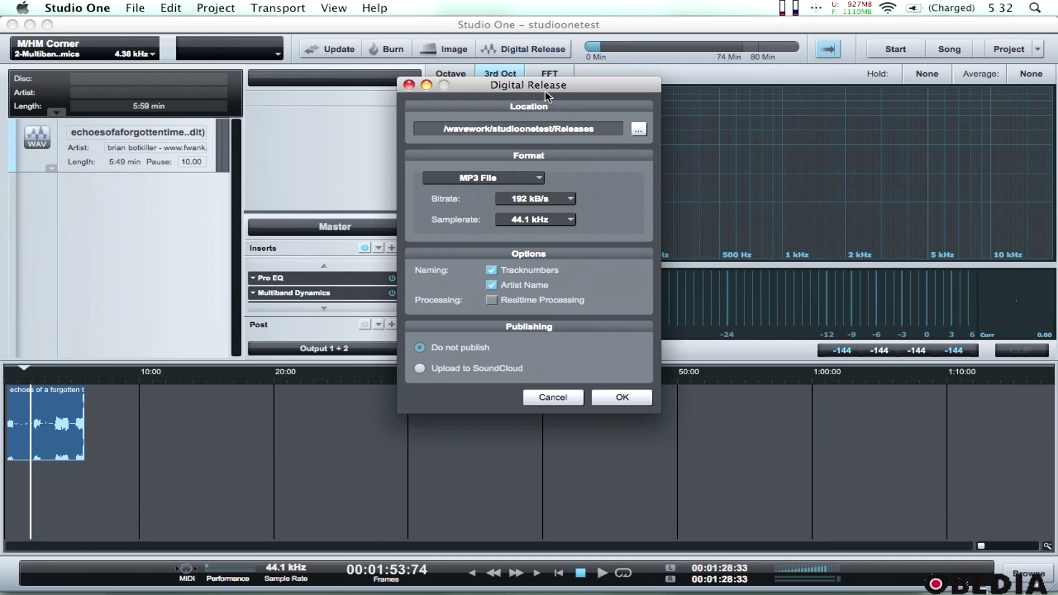
left_click_drag(545, 92, 532, 62)
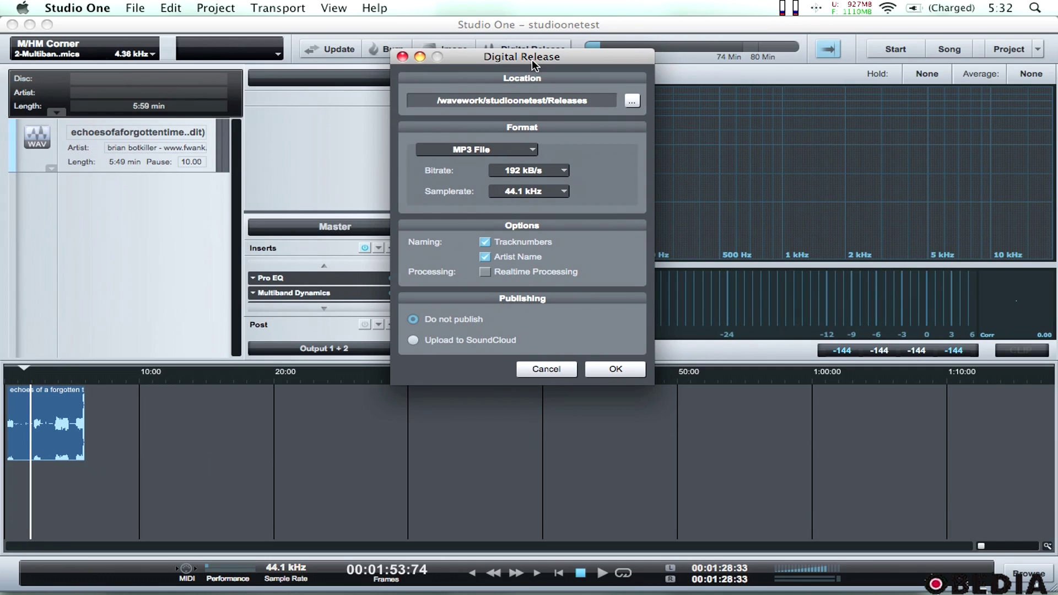
mouse_move(532, 59)
left_mouse_down()
mouse_move(526, 14)
mouse_move(523, 80)
mouse_move(526, 65)
left_mouse_up()
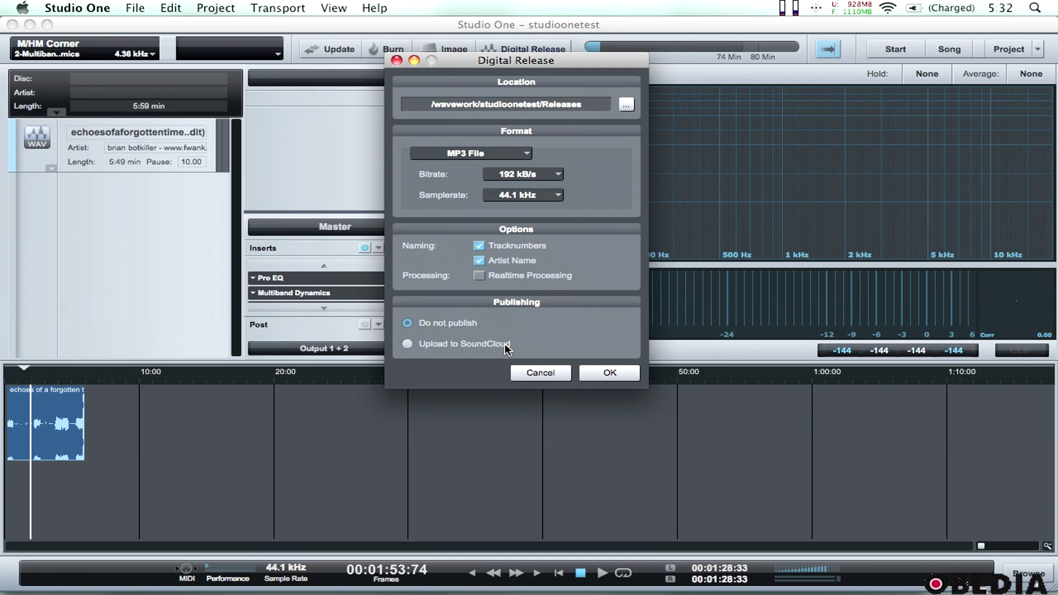
- Select Upload to SoundCloud under Publishing in the Digital Release dialog
left_click(471, 343)
left_click_drag(503, 65, 498, 37)
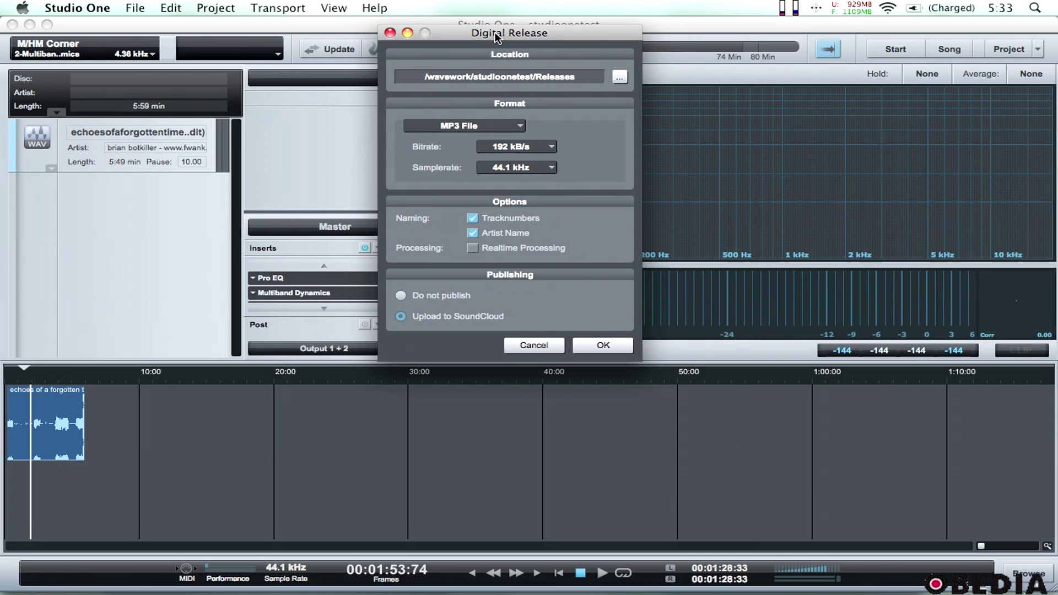
left_click_drag(497, 37, 514, 55)
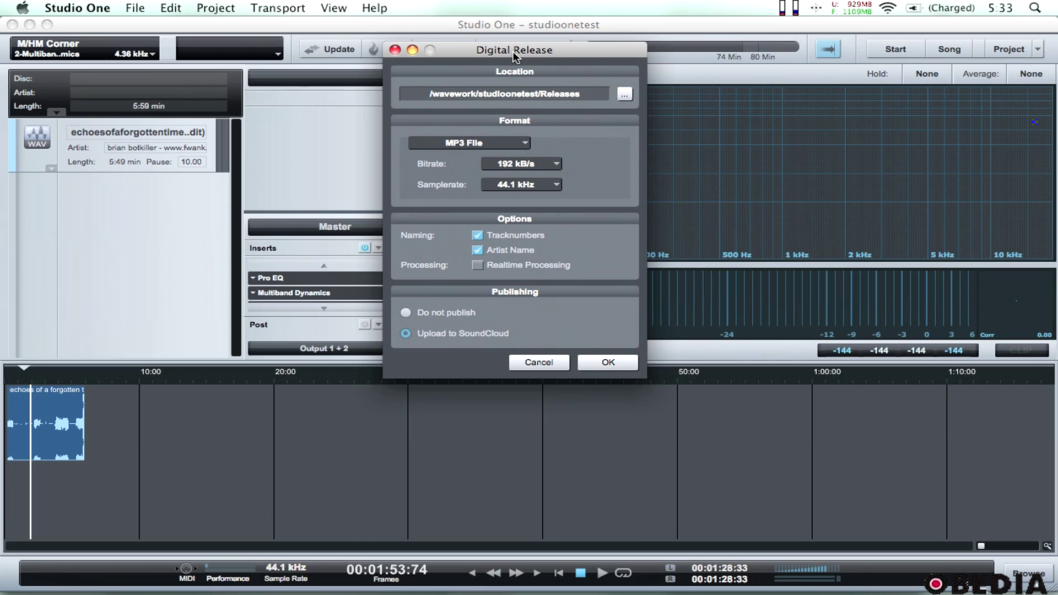